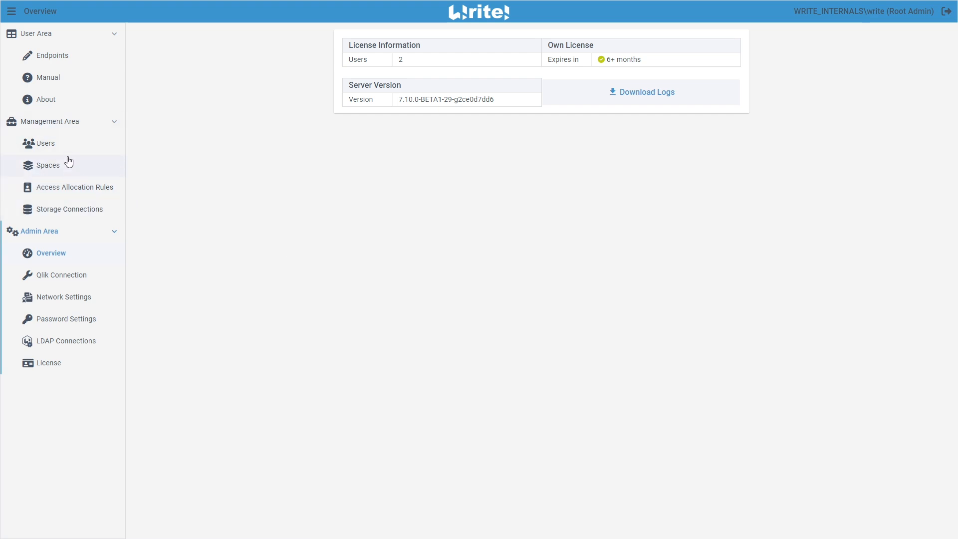
Review the extension license and WMC access allocation rules, and open the users list
{"action": "left_click", "coordinate": [69, 192]}
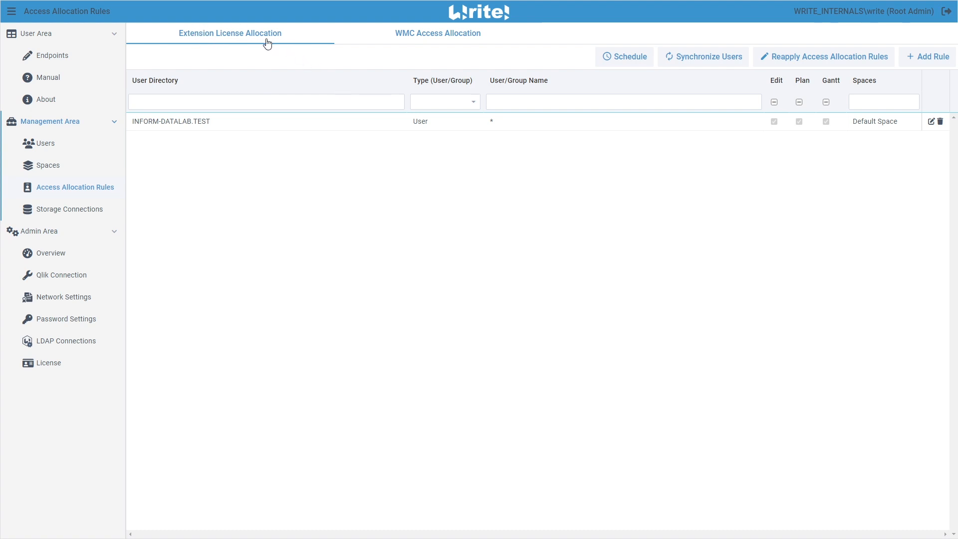
{"action": "left_click", "coordinate": [424, 38]}
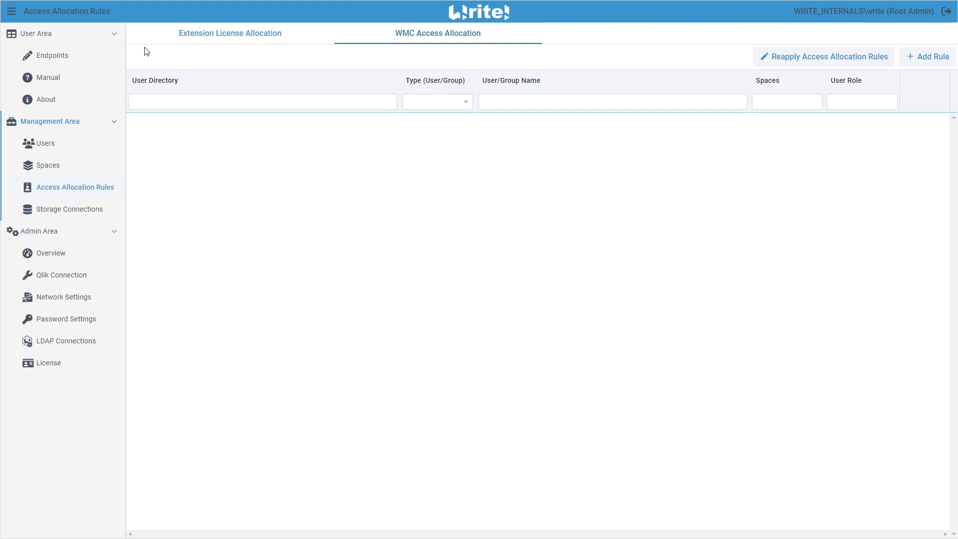
{"action": "left_click", "coordinate": [172, 35]}
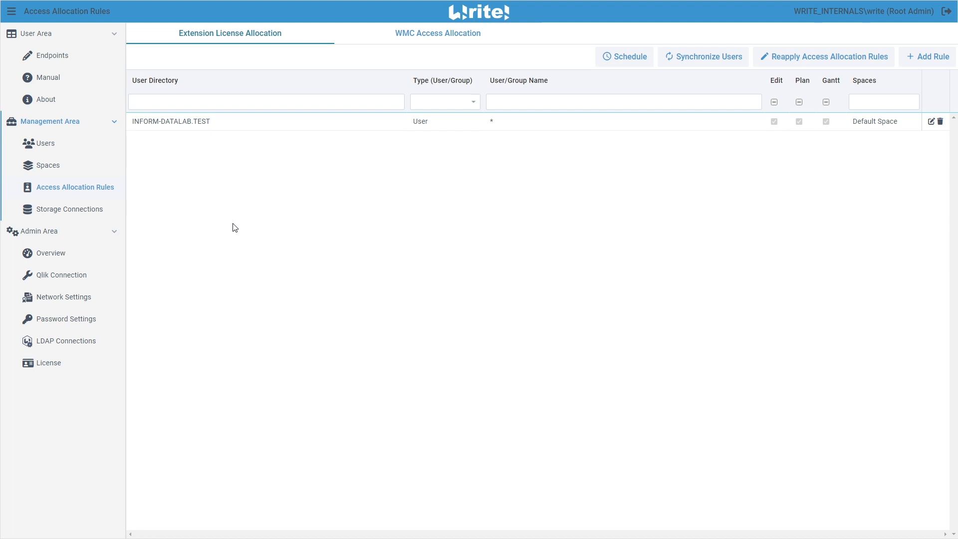
{"action": "left_click", "coordinate": [52, 151]}
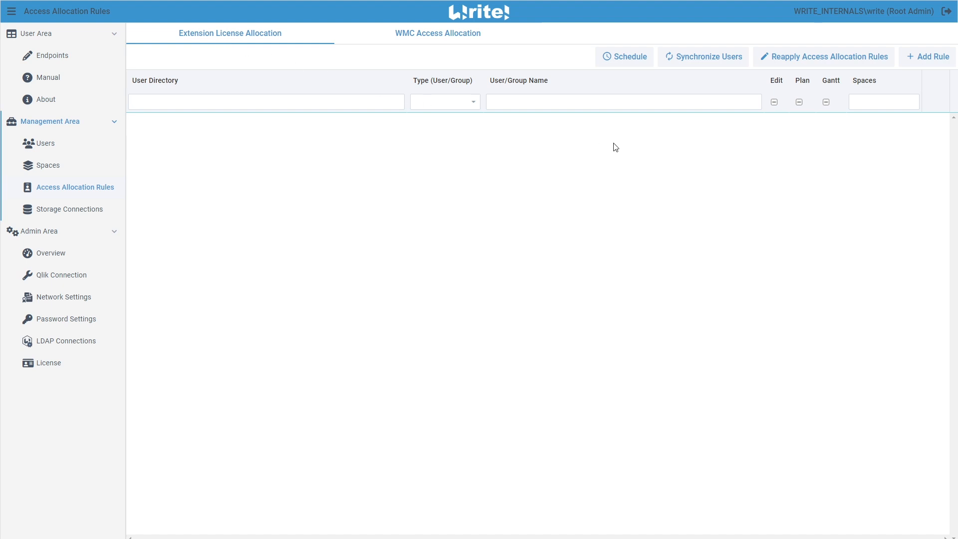
Create a new extension allocation rule for the INFORM user directory with type Group and group name *
{"action": "left_click", "coordinate": [923, 60]}
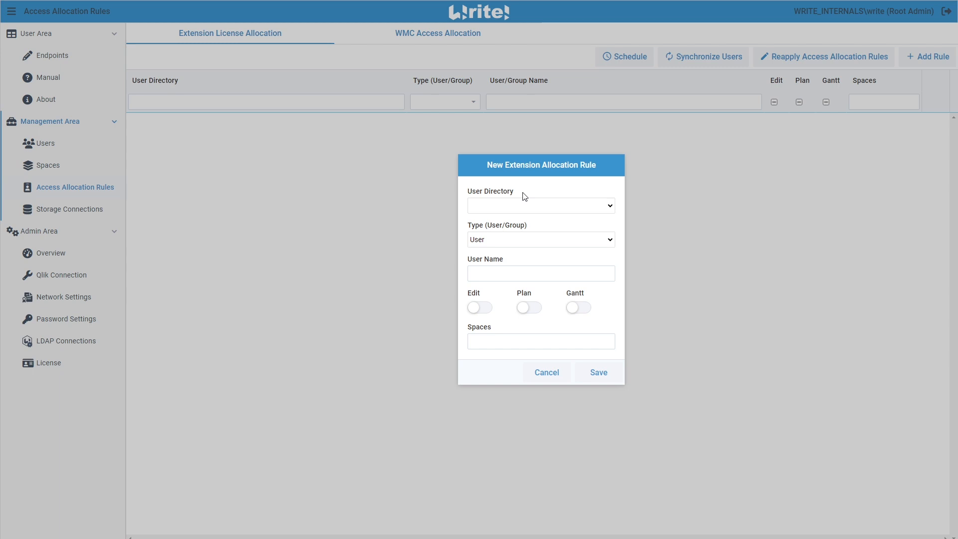
{"action": "left_click", "coordinate": [523, 206]}
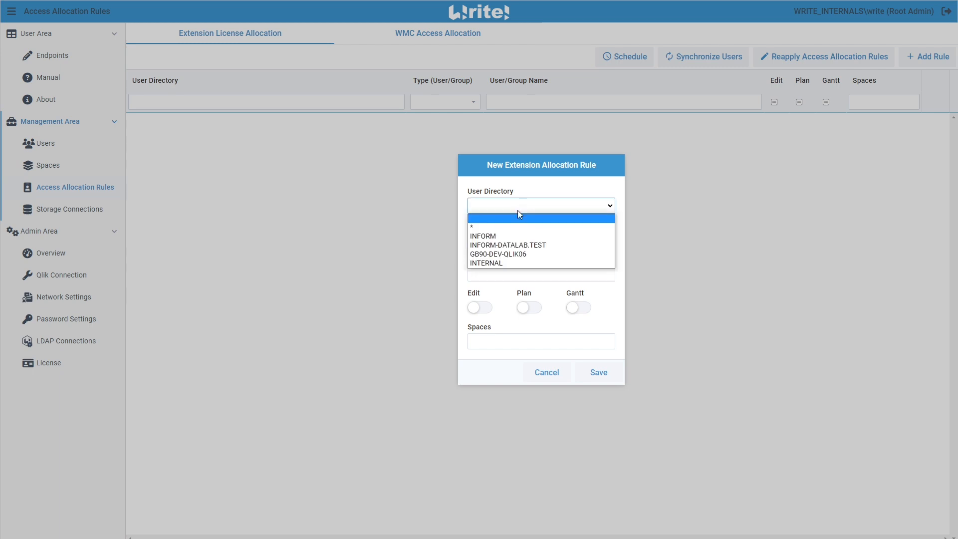
{"action": "left_click", "coordinate": [502, 236]}
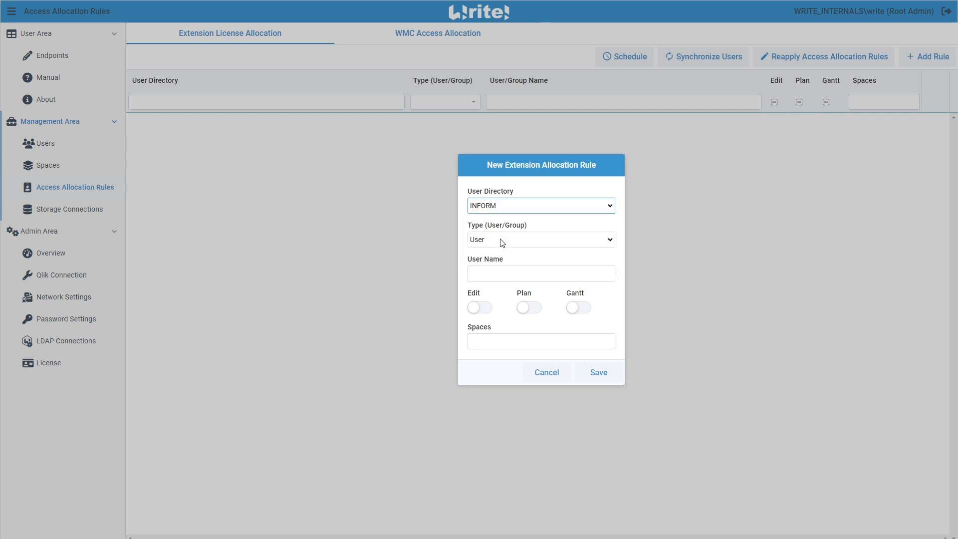
{"action": "left_click", "coordinate": [502, 242]}
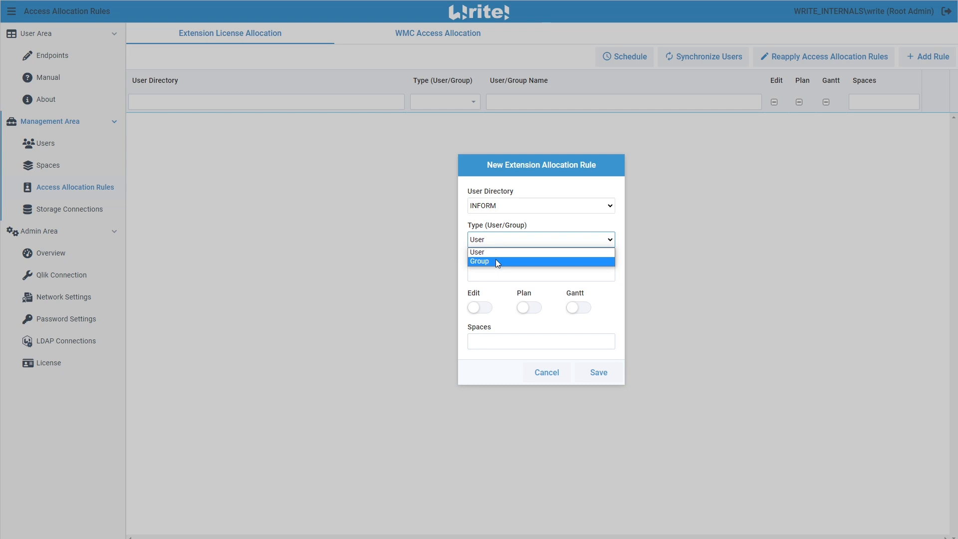
{"action": "left_click", "coordinate": [496, 260]}
{"action": "left_click", "coordinate": [494, 271]}
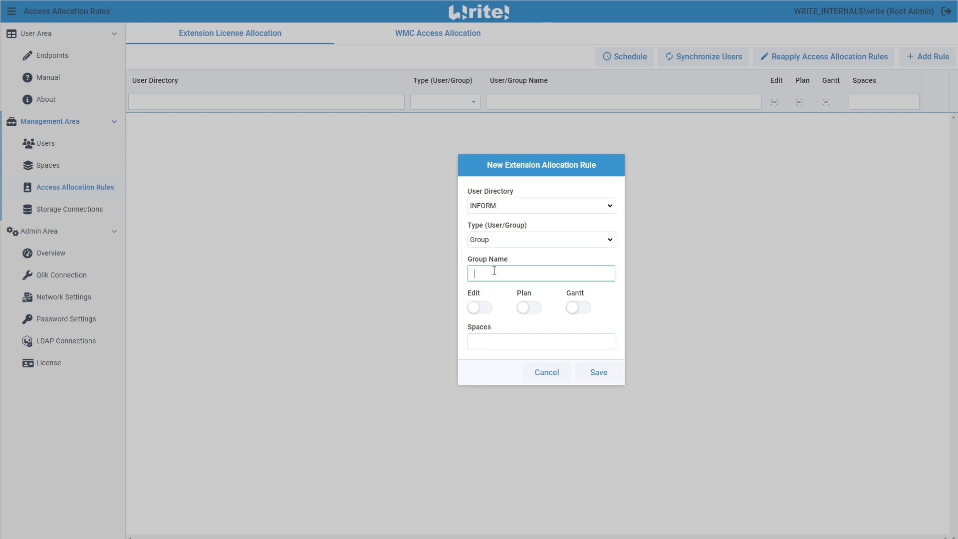
{"action": "type", "text": "*"}
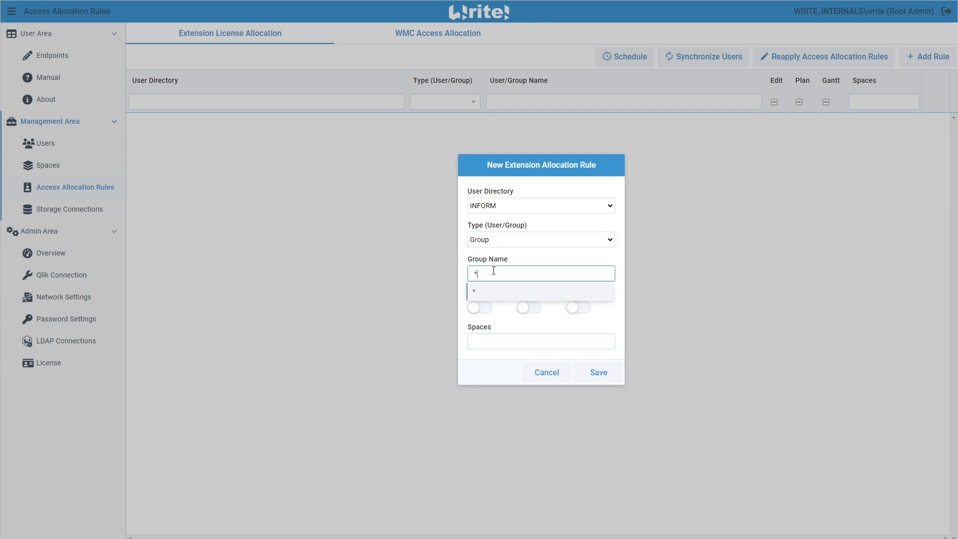
{"action": "left_click", "coordinate": [491, 297]}
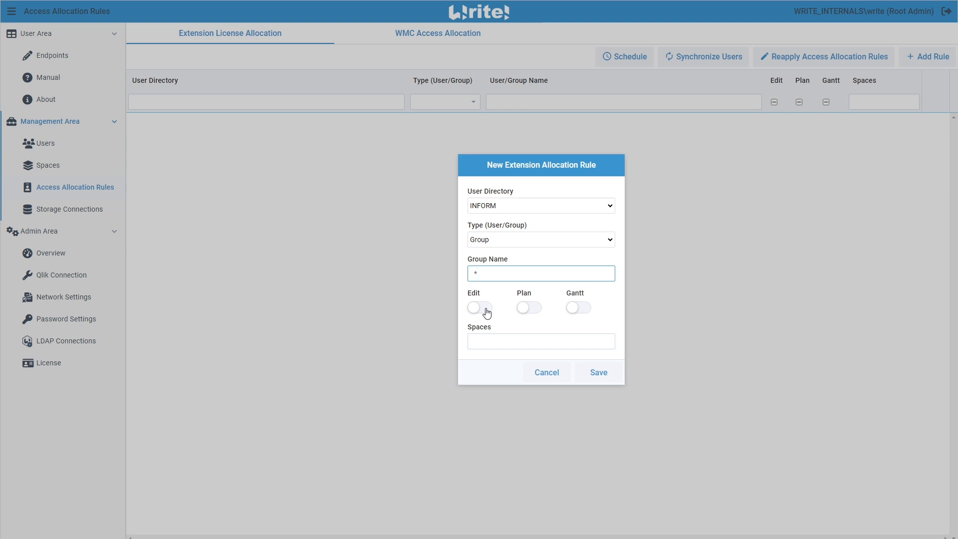
Enable Edit, Plan and Gantt for the rule, assign it to Default Space and save it
{"action": "left_click", "coordinate": [486, 310]}
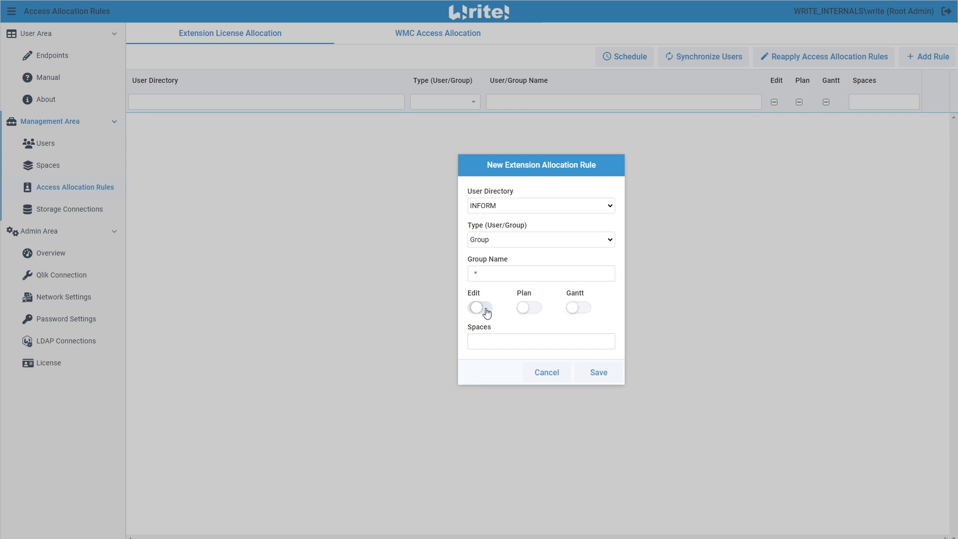
{"action": "left_click", "coordinate": [522, 308]}
{"action": "left_click", "coordinate": [578, 310]}
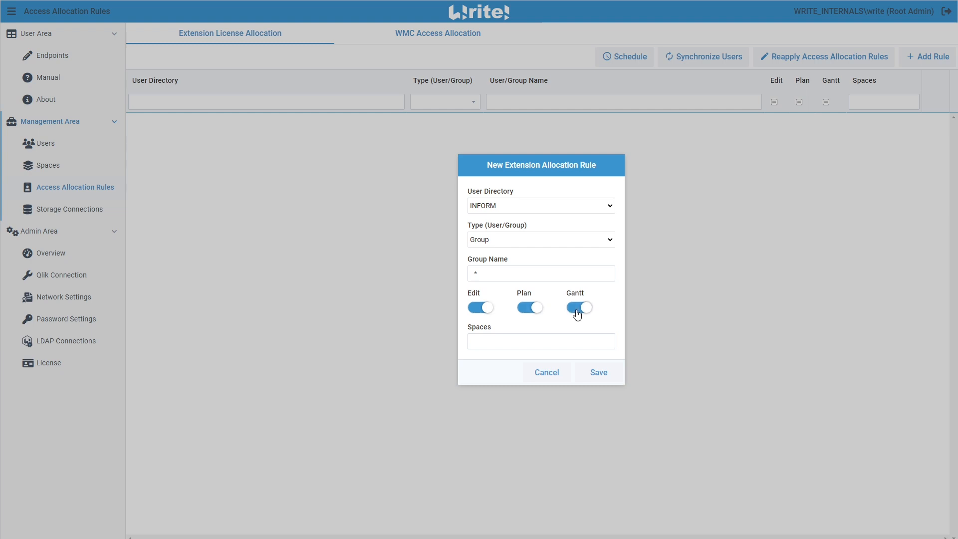
{"action": "left_click", "coordinate": [531, 341]}
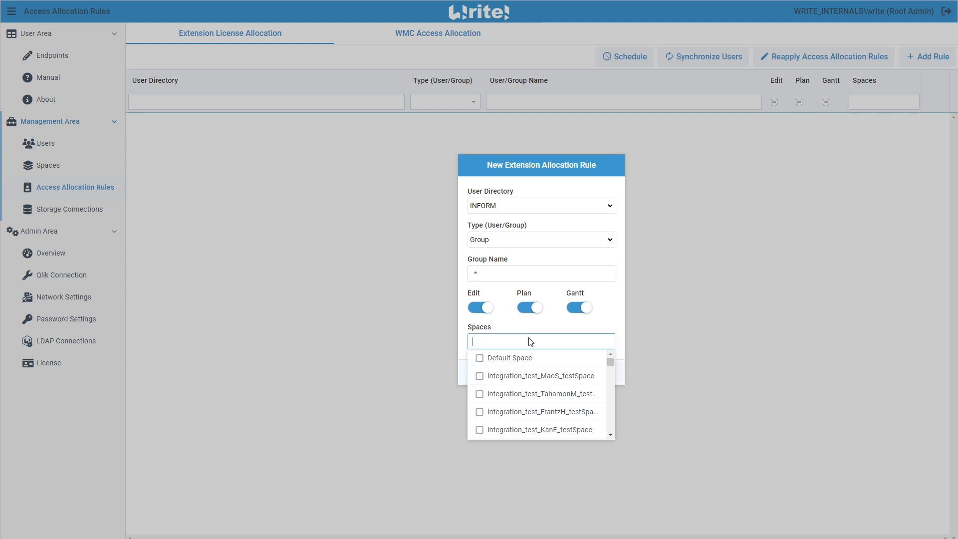
{"action": "left_click", "coordinate": [522, 360]}
{"action": "left_click", "coordinate": [555, 327]}
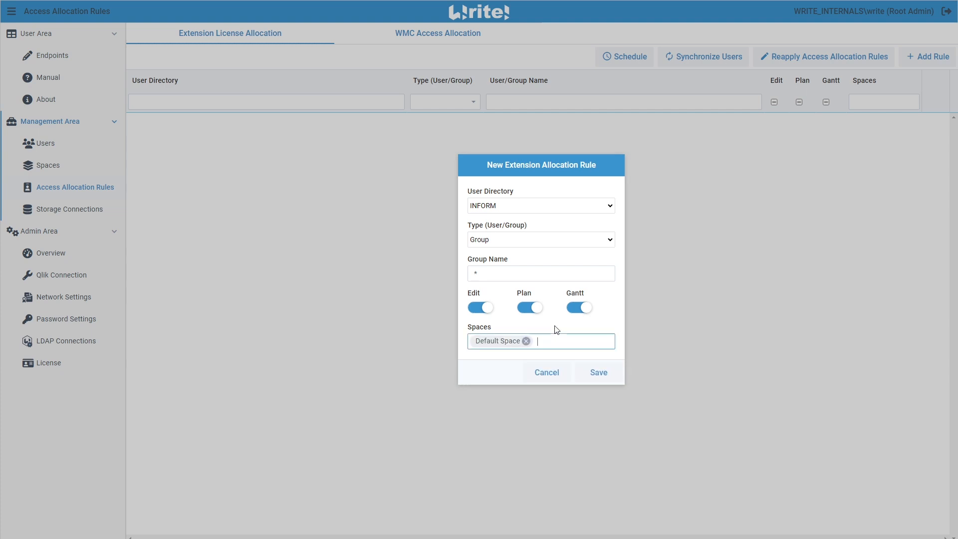
{"action": "left_click", "coordinate": [590, 375]}
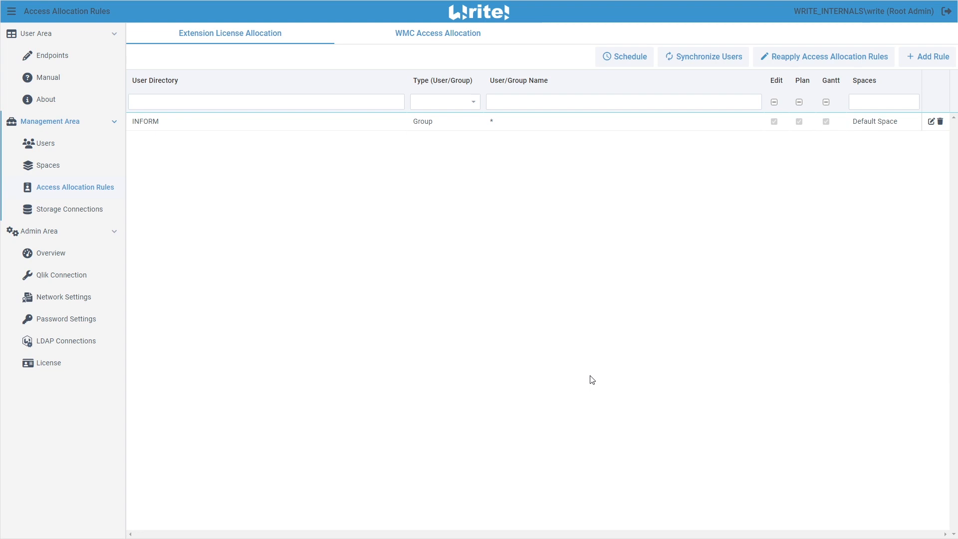
{"action": "left_click", "coordinate": [935, 57]}
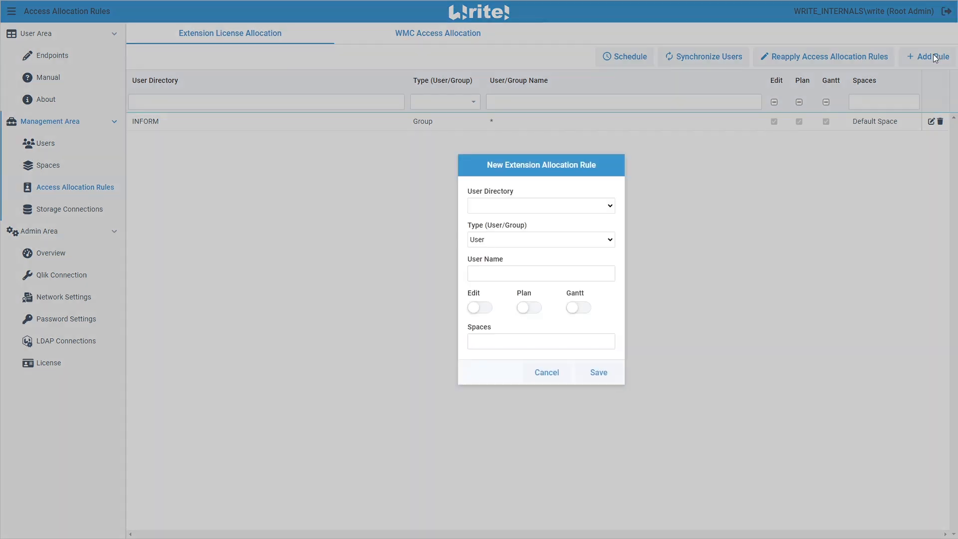
{"action": "left_click", "coordinate": [565, 207]}
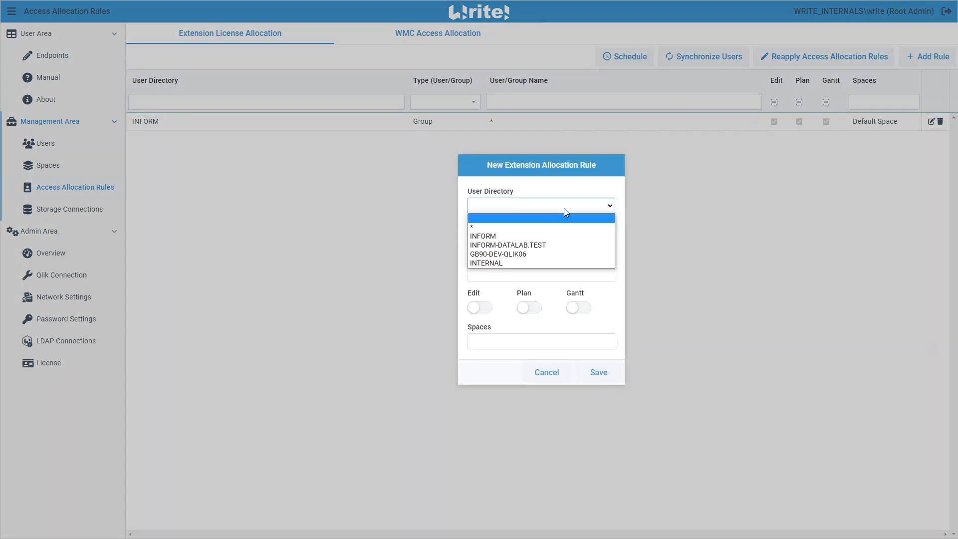
{"action": "left_click", "coordinate": [501, 236]}
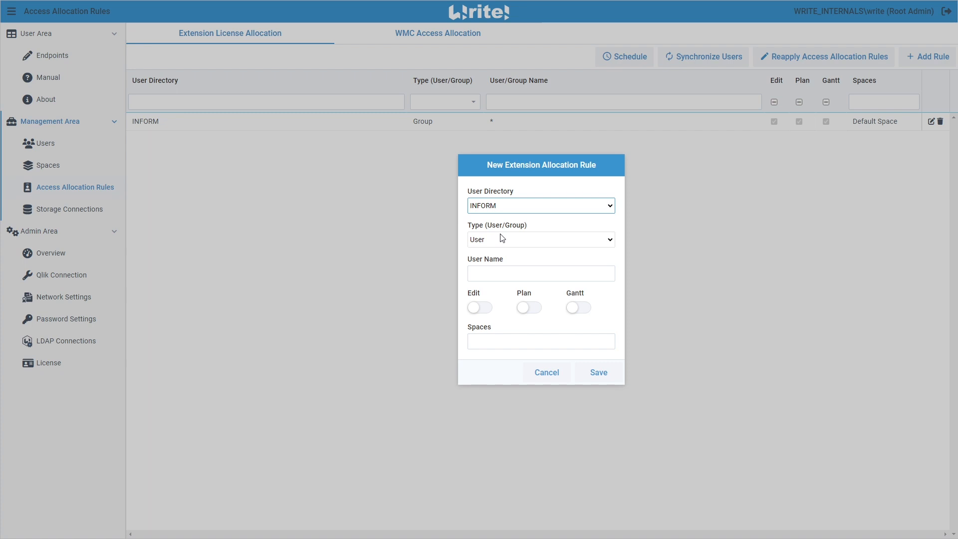
{"action": "left_click", "coordinate": [535, 374]}
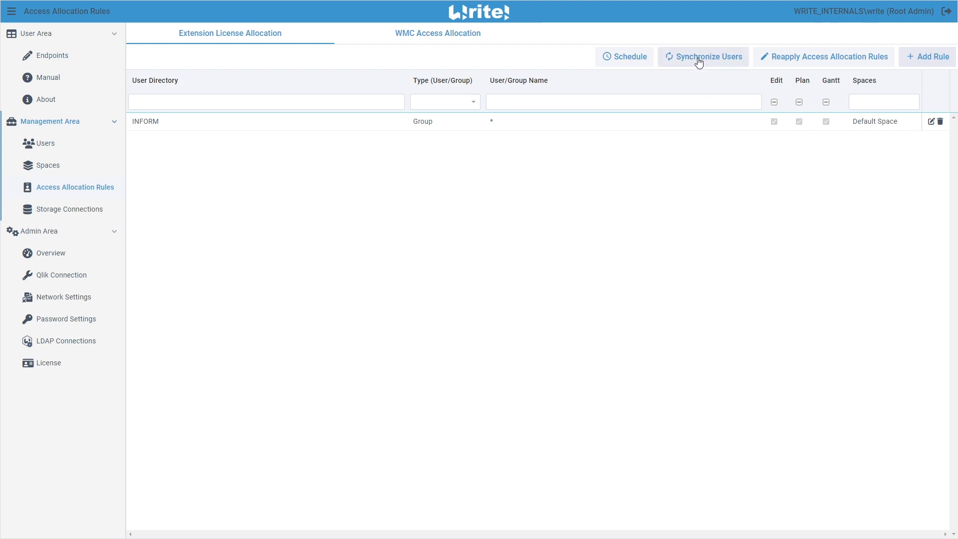
Synchronize the users and examine the hour options in the user synchronization schedule
{"action": "left_click", "coordinate": [675, 59]}
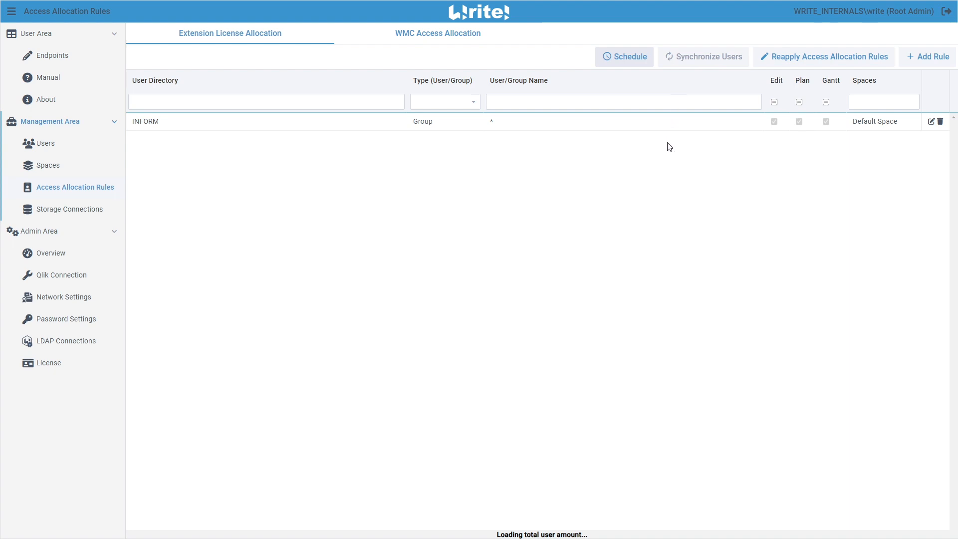
{"action": "left_click", "coordinate": [626, 59]}
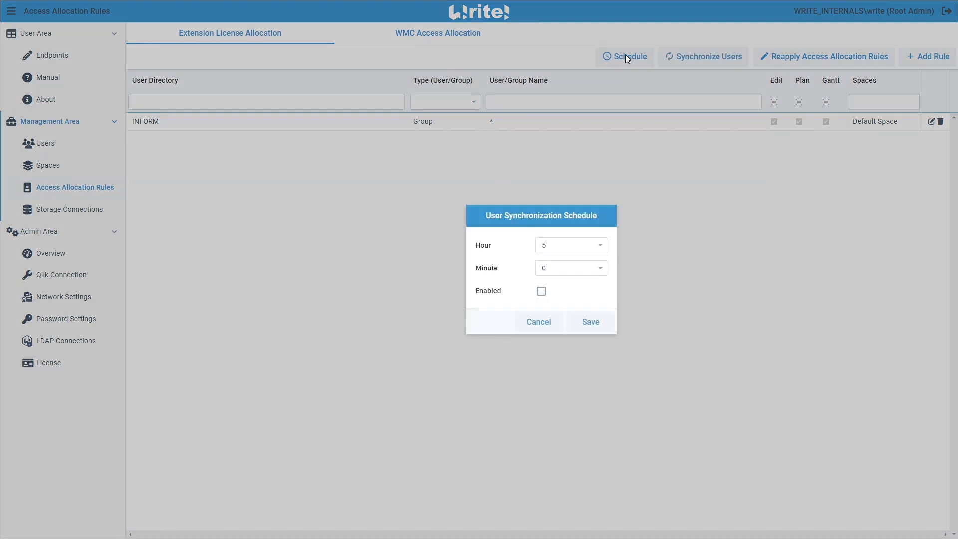
{"action": "left_click", "coordinate": [588, 244]}
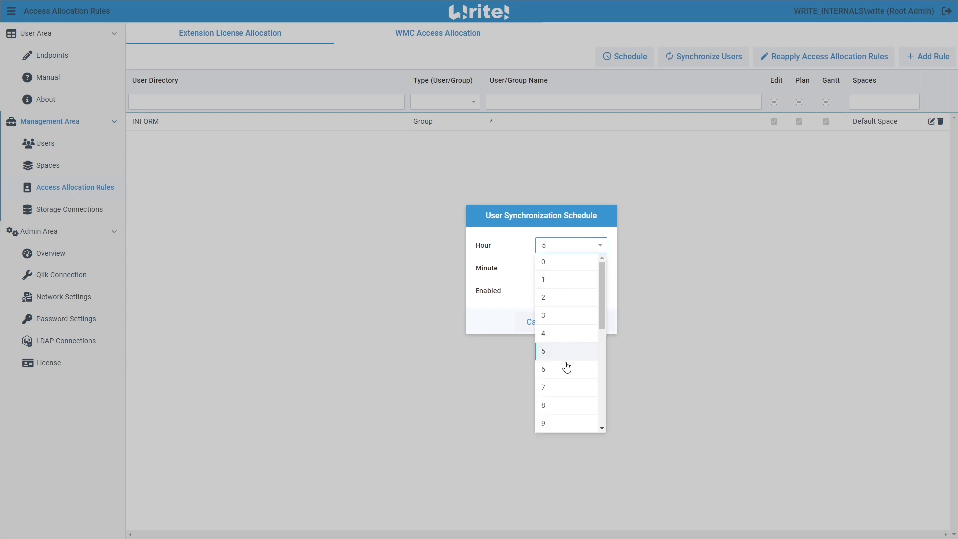
{"action": "scroll", "coordinate": [567, 368], "scroll_direction": "down", "scroll_amount": 3}
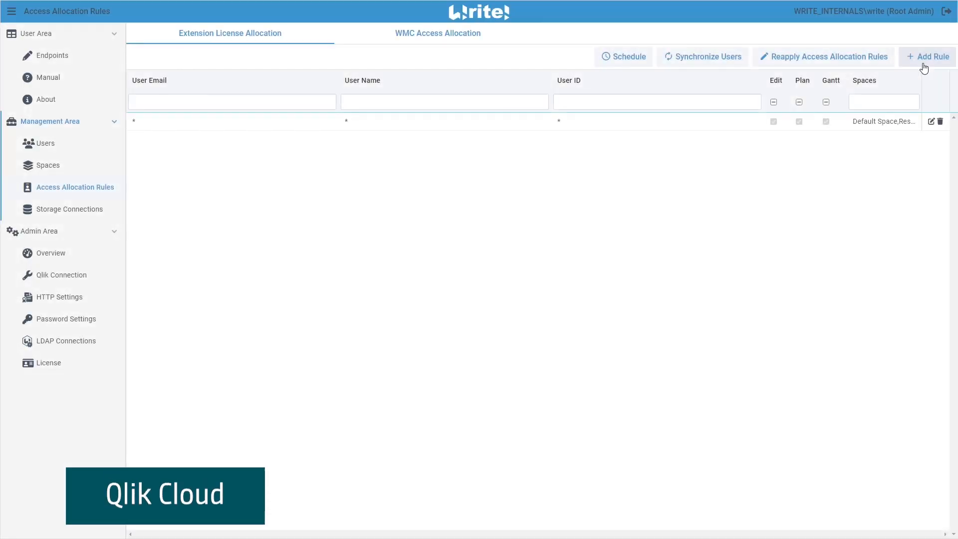
Fill in a new Qlik Cloud extension allocation rule for a service account with Edit, Plan and Gantt enabled and Default Space assigned
{"action": "left_click", "coordinate": [923, 64]}
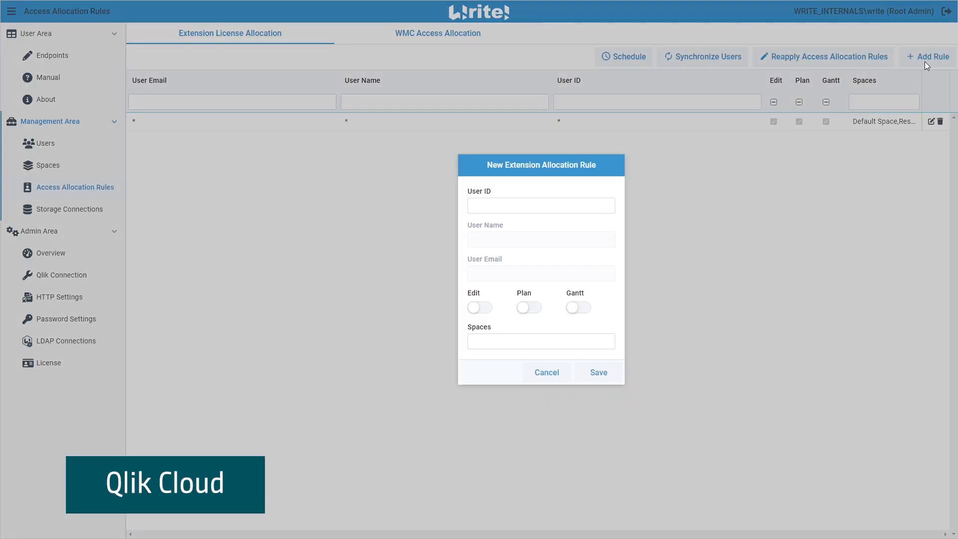
{"action": "left_click", "coordinate": [494, 204]}
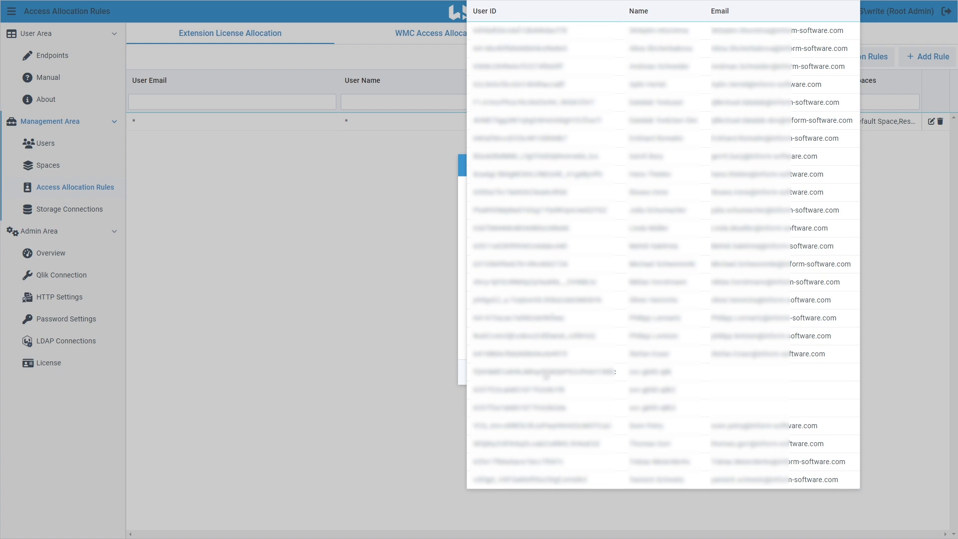
{"action": "left_click", "coordinate": [547, 374]}
{"action": "left_click", "coordinate": [482, 310]}
{"action": "left_click", "coordinate": [530, 309]}
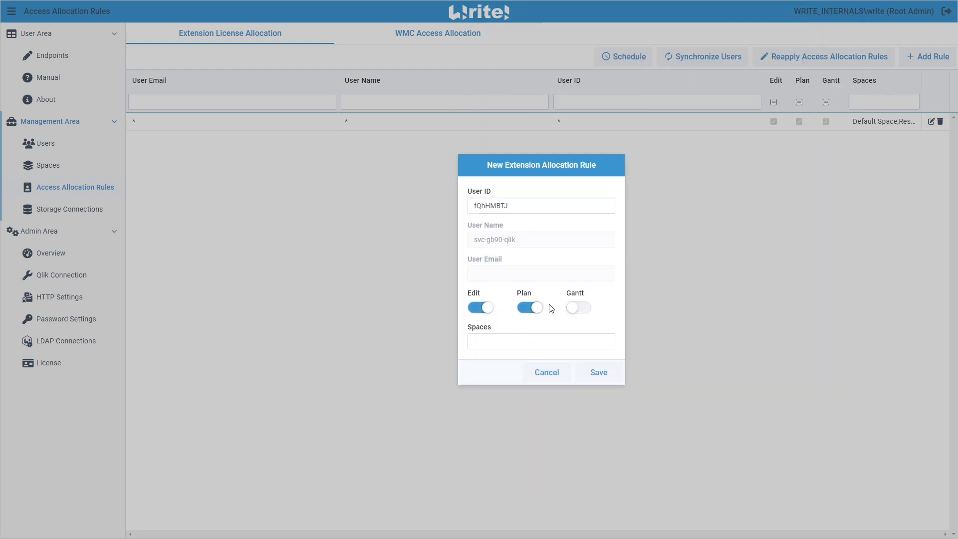
{"action": "left_click", "coordinate": [579, 308]}
{"action": "left_click", "coordinate": [546, 339]}
{"action": "left_click", "coordinate": [544, 357]}
{"action": "left_click", "coordinate": [588, 328]}
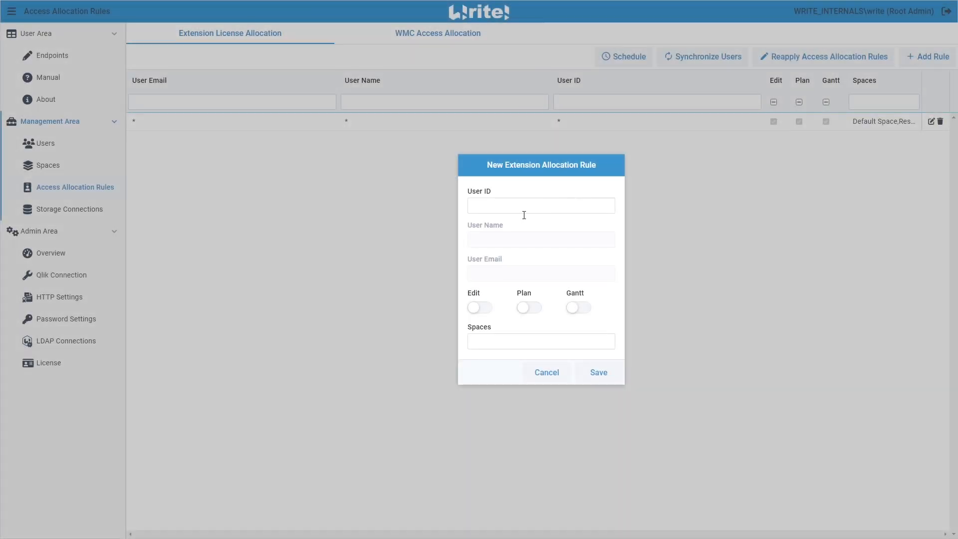
Set the new extension allocation rule's user ID to *, assign Default Space and save the rule
{"action": "left_click", "coordinate": [502, 206]}
{"action": "type", "text": "*"}
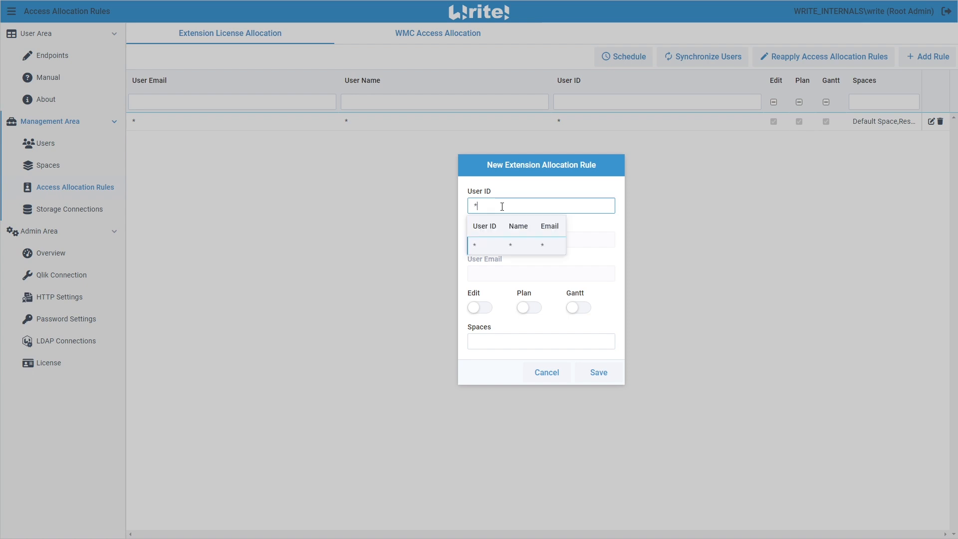
{"action": "left_click", "coordinate": [502, 250]}
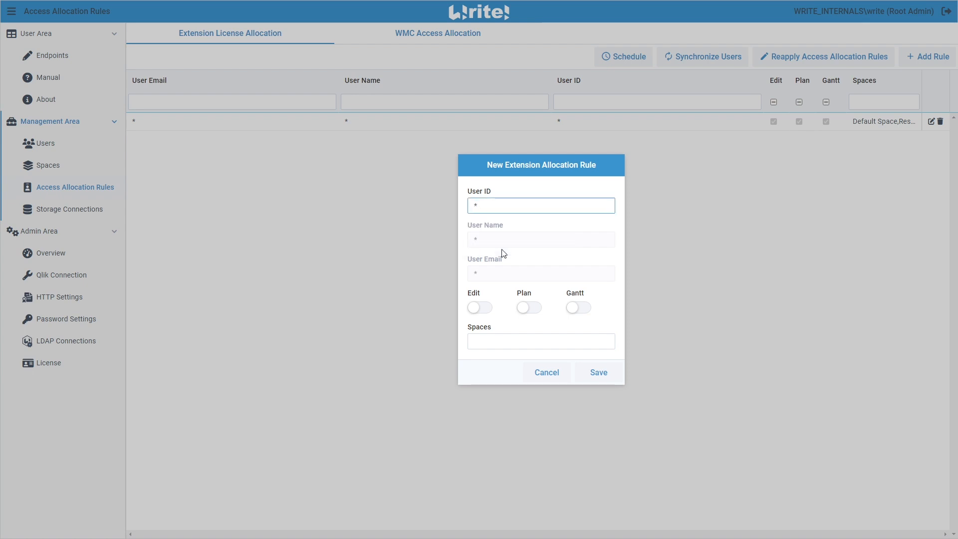
{"action": "left_click", "coordinate": [492, 344]}
{"action": "left_click", "coordinate": [493, 359]}
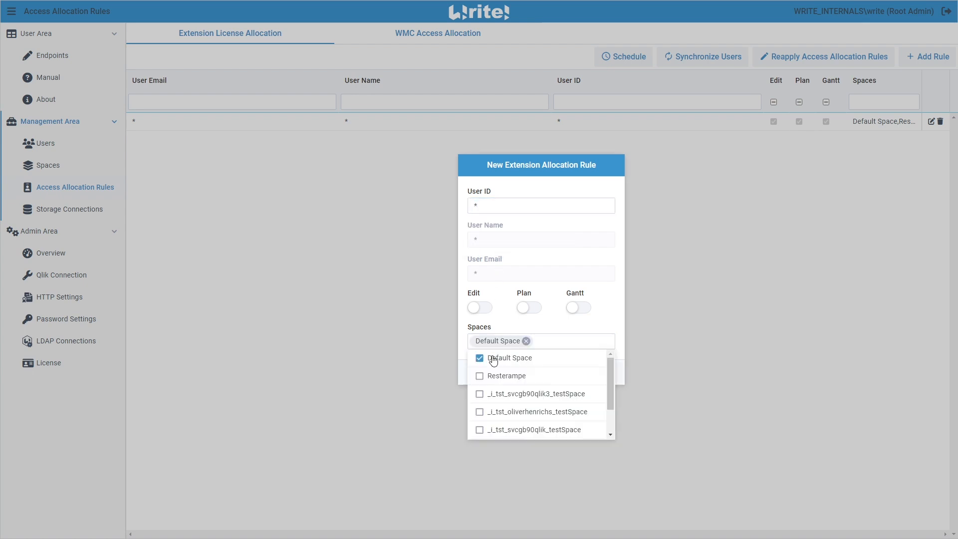
{"action": "left_click", "coordinate": [572, 326]}
{"action": "left_click", "coordinate": [596, 377]}
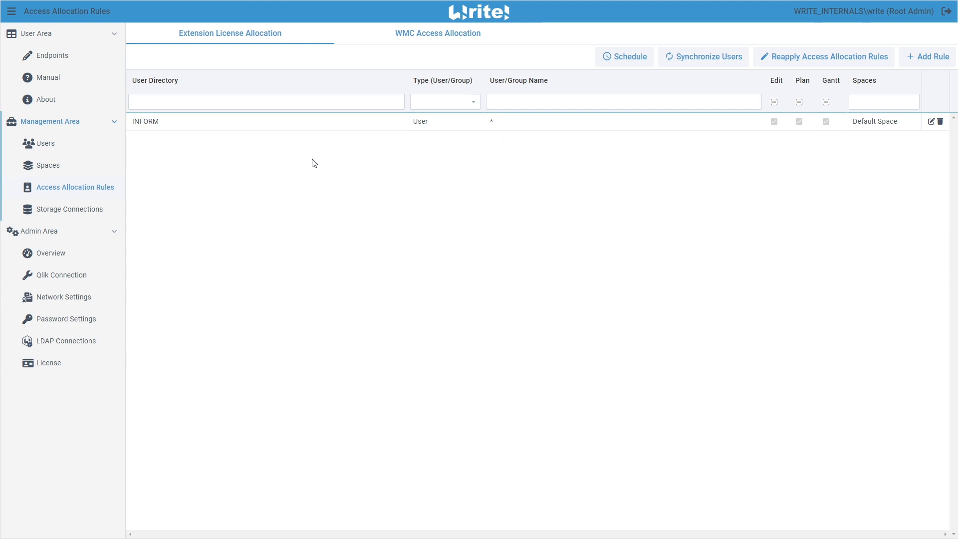
Open the second INFORM user in the users list for editing and examine the available user roles
{"action": "left_click", "coordinate": [48, 146]}
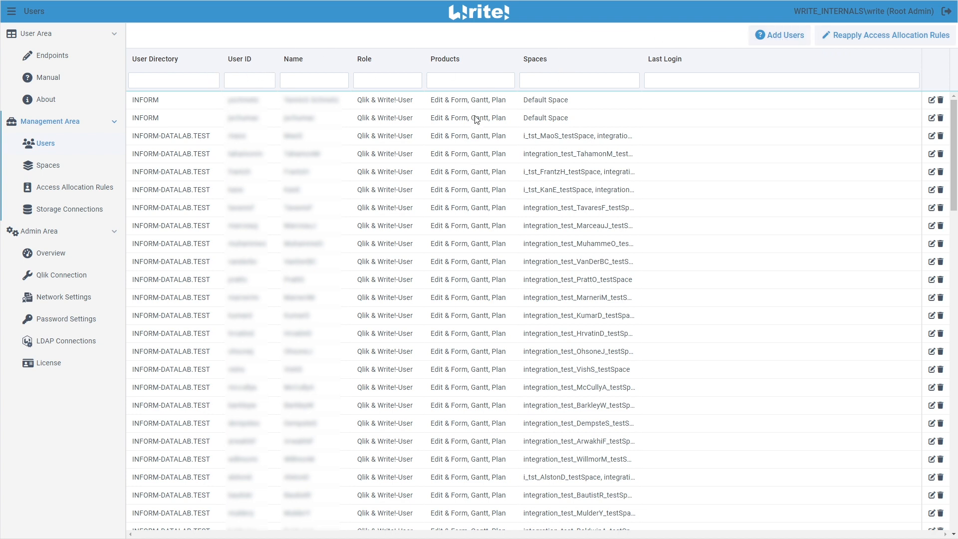
{"action": "left_click", "coordinate": [931, 118]}
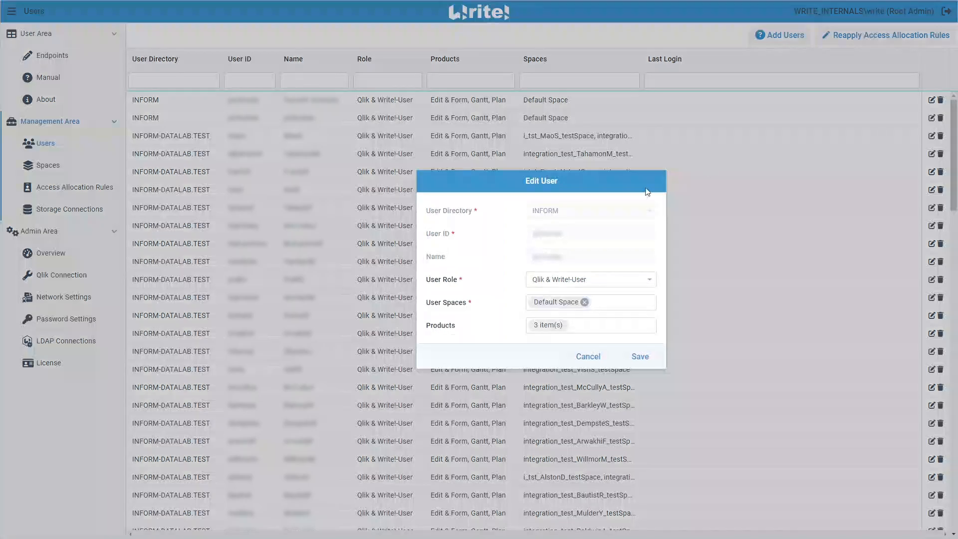
{"action": "left_click", "coordinate": [578, 280]}
{"action": "left_click", "coordinate": [610, 257]}
{"action": "left_click", "coordinate": [640, 356]}
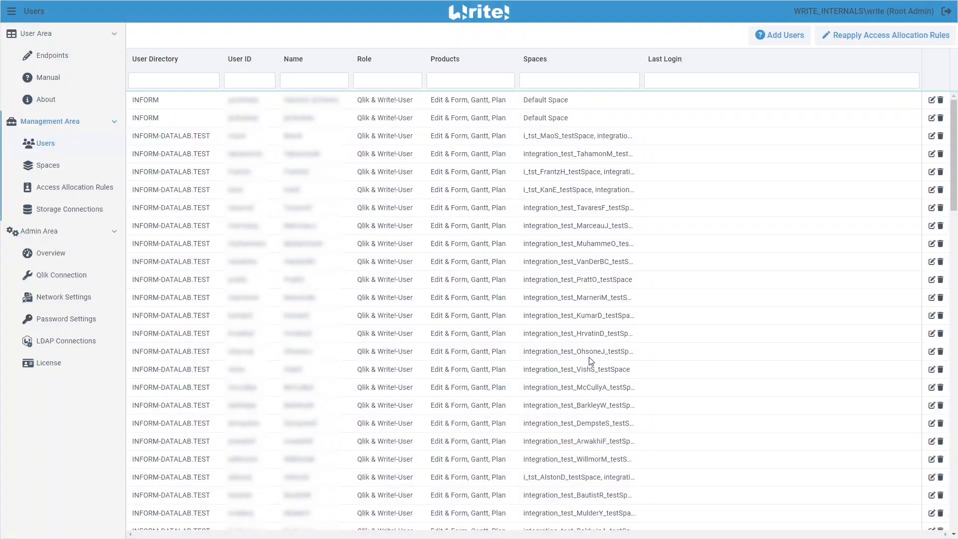
Reapply the access allocation rules to all users for WMC only, leaving Extension off, and acknowledge the saved changes
{"action": "left_click", "coordinate": [858, 45]}
{"action": "left_click", "coordinate": [556, 323]}
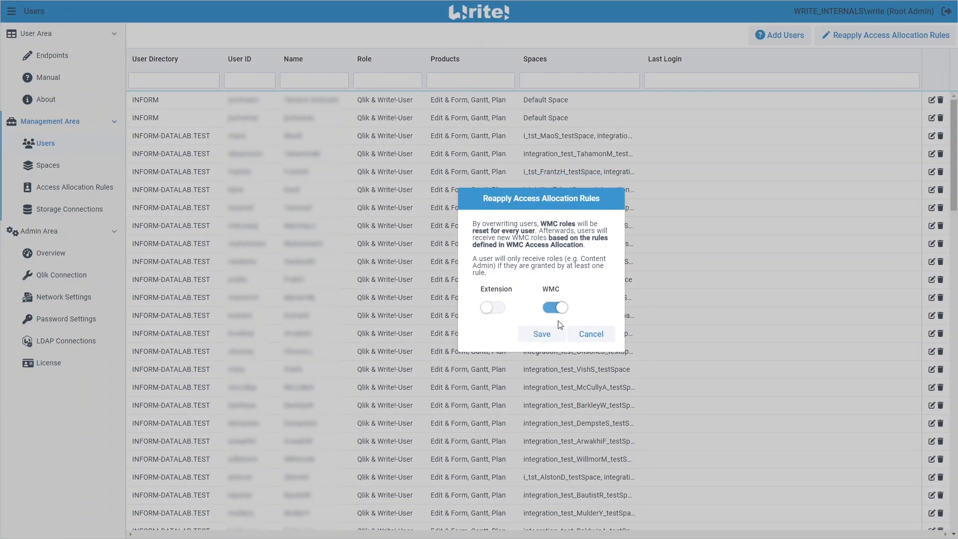
{"action": "left_click", "coordinate": [550, 338]}
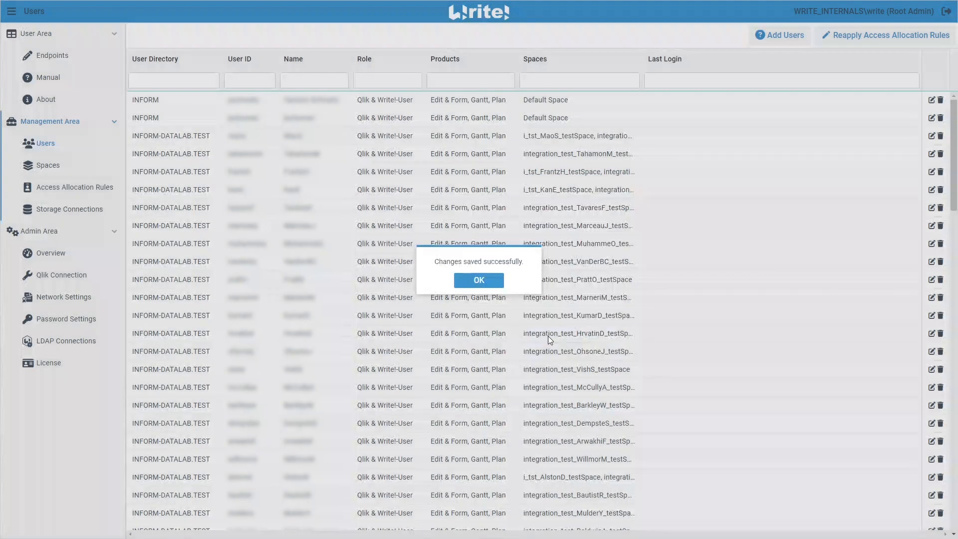
{"action": "left_click", "coordinate": [477, 282]}
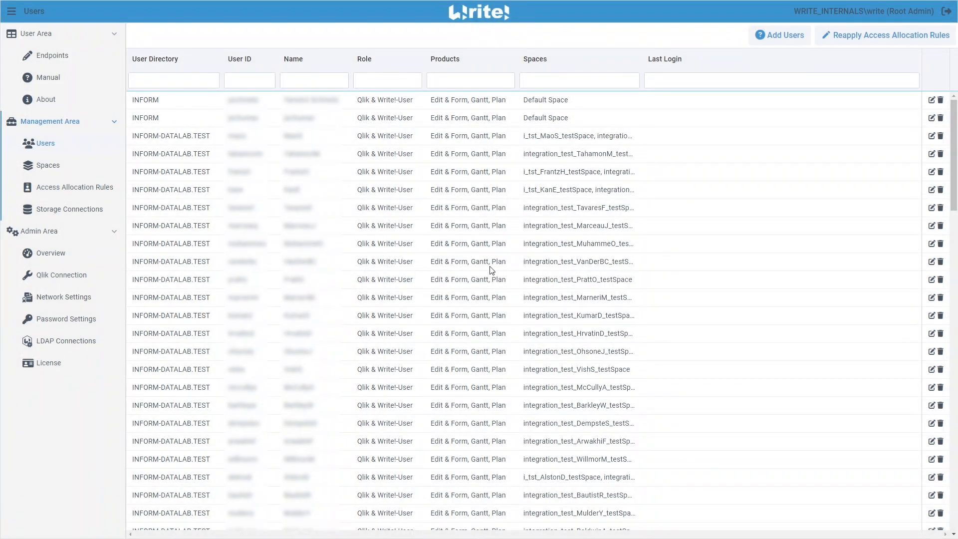
Start a new WMC access allocation rule of type User with user directory * and user name *
{"action": "left_click", "coordinate": [47, 186]}
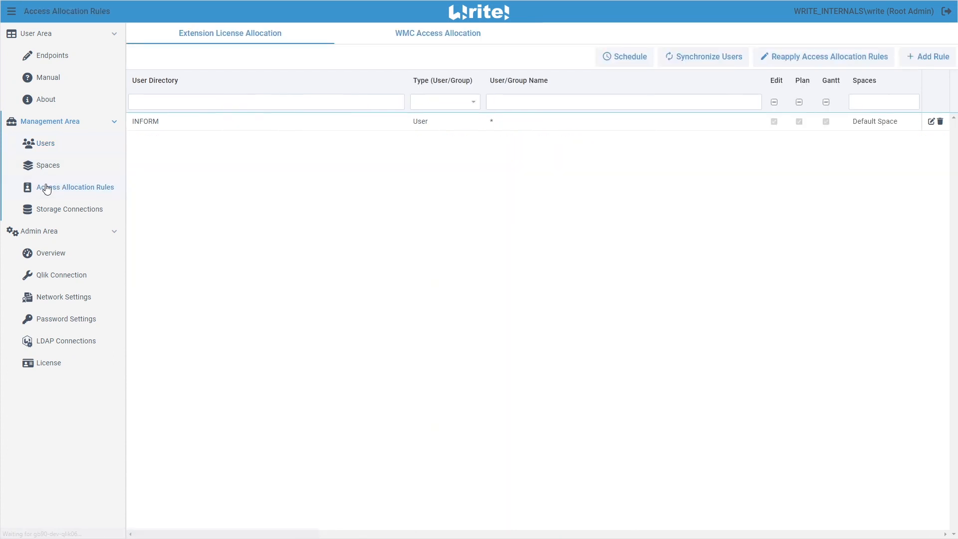
{"action": "left_click", "coordinate": [425, 40]}
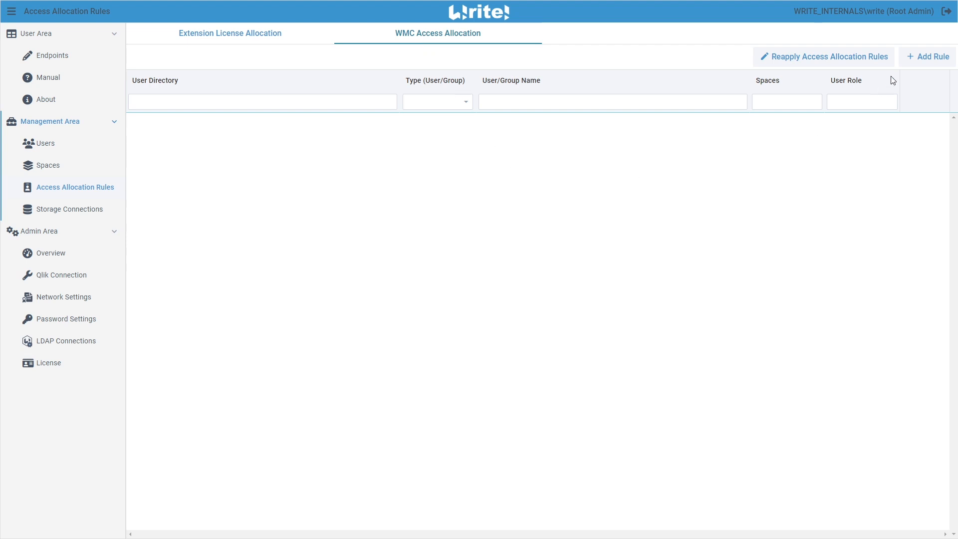
{"action": "left_click", "coordinate": [915, 61]}
{"action": "left_click", "coordinate": [550, 204]}
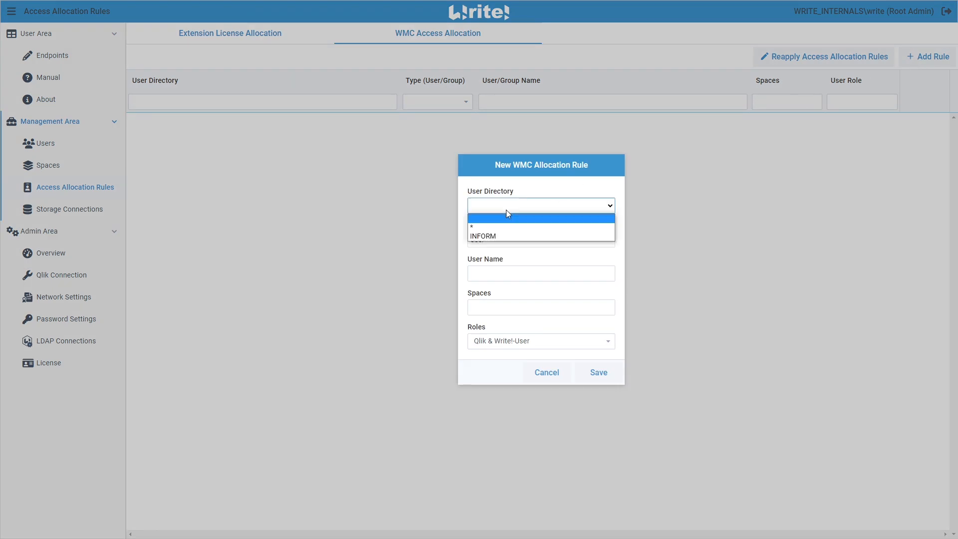
{"action": "left_click", "coordinate": [499, 232]}
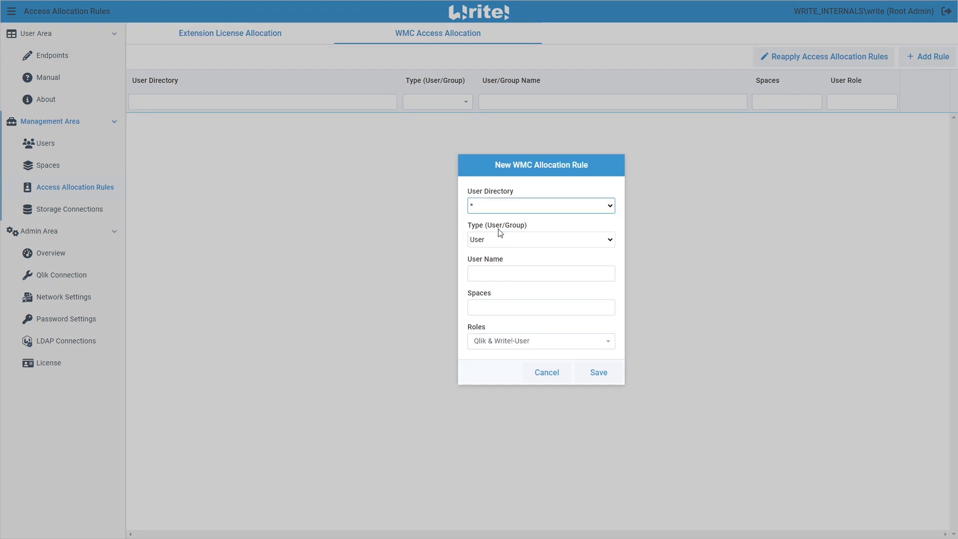
{"action": "left_click", "coordinate": [496, 274]}
{"action": "type", "text": "*"}
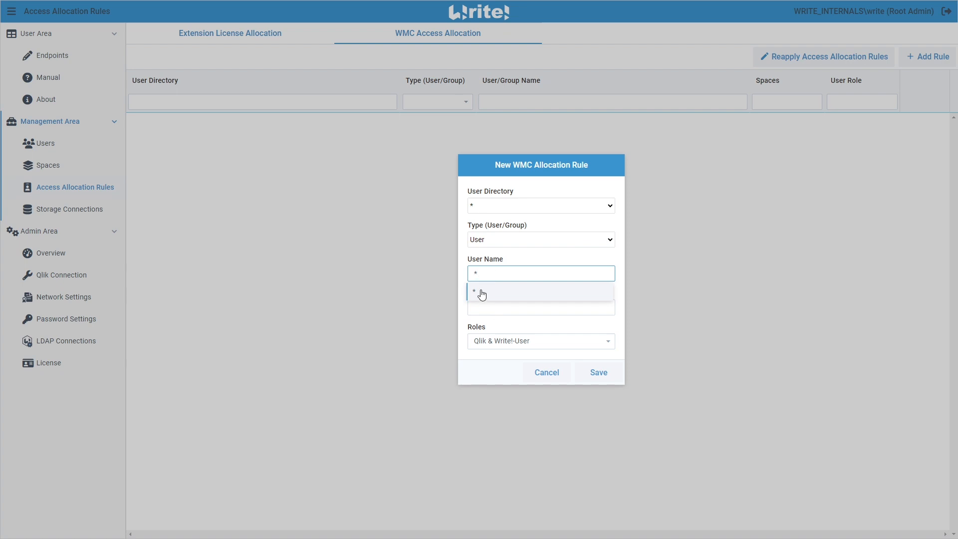
{"action": "left_click", "coordinate": [482, 295]}
Assign Default Space and the WMC User role to the new WMC allocation rule and save it
{"action": "left_click", "coordinate": [491, 307]}
{"action": "left_click", "coordinate": [491, 323]}
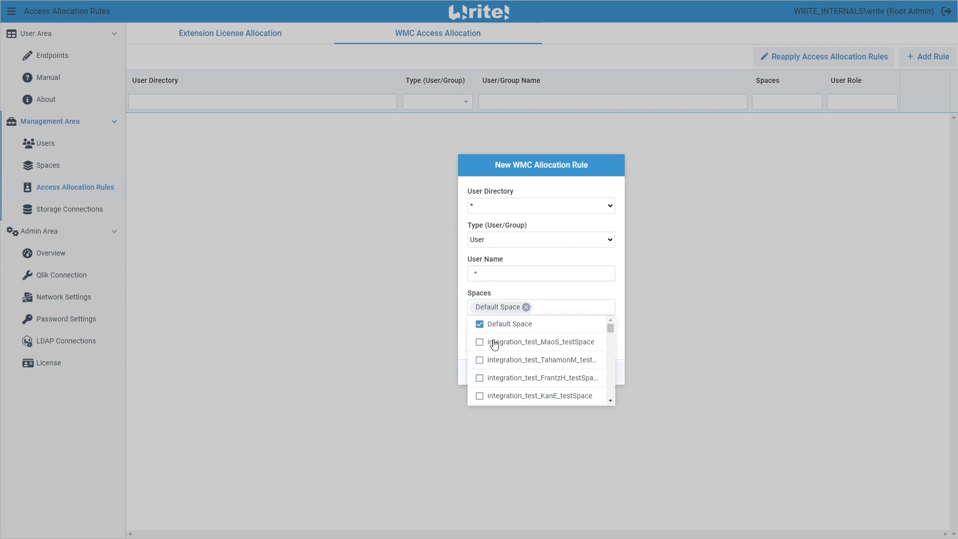
{"action": "left_click", "coordinate": [620, 306]}
{"action": "left_click", "coordinate": [604, 342]}
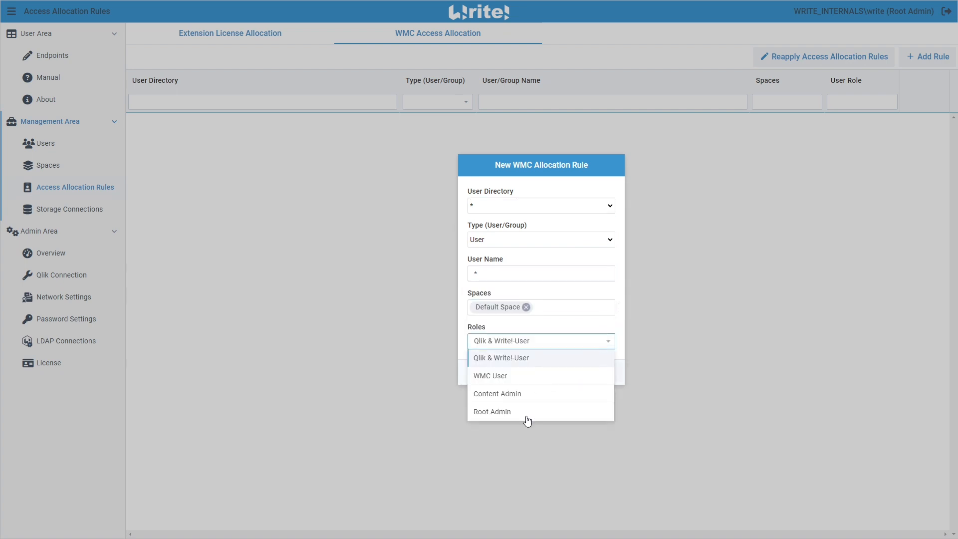
{"action": "left_click", "coordinate": [522, 382]}
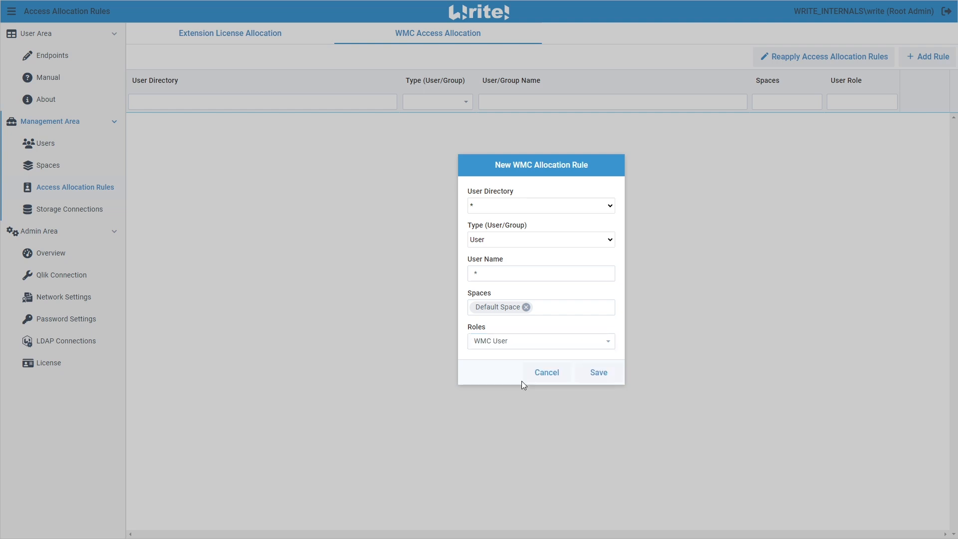
{"action": "left_click", "coordinate": [615, 381]}
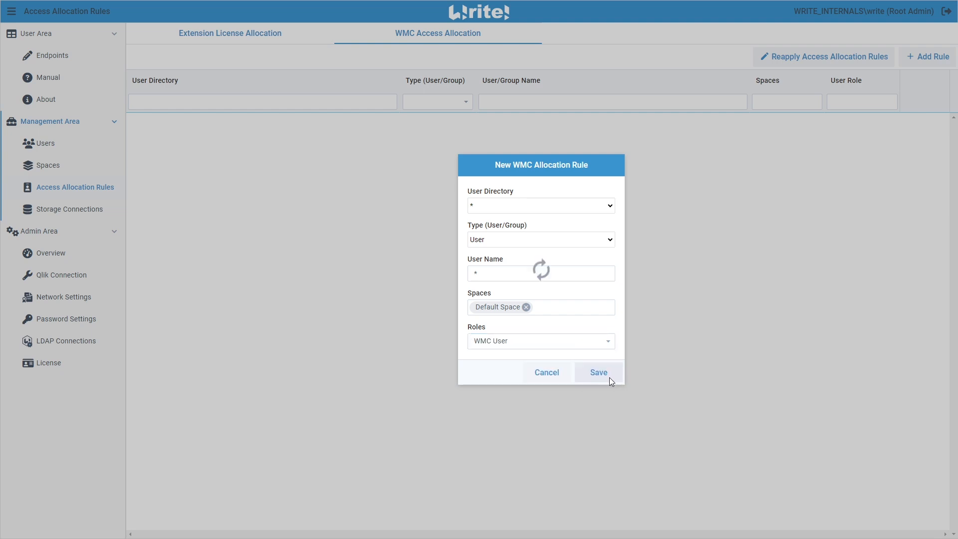